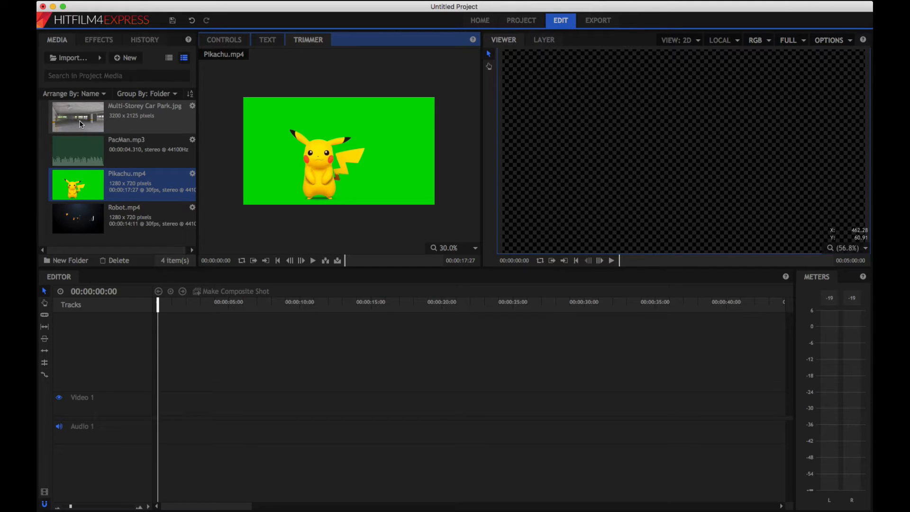
# Preview the car park image, the Pikachu clip and the Robot clip, viewing Robot.mp4 partway through.
pyautogui.click(79, 120)
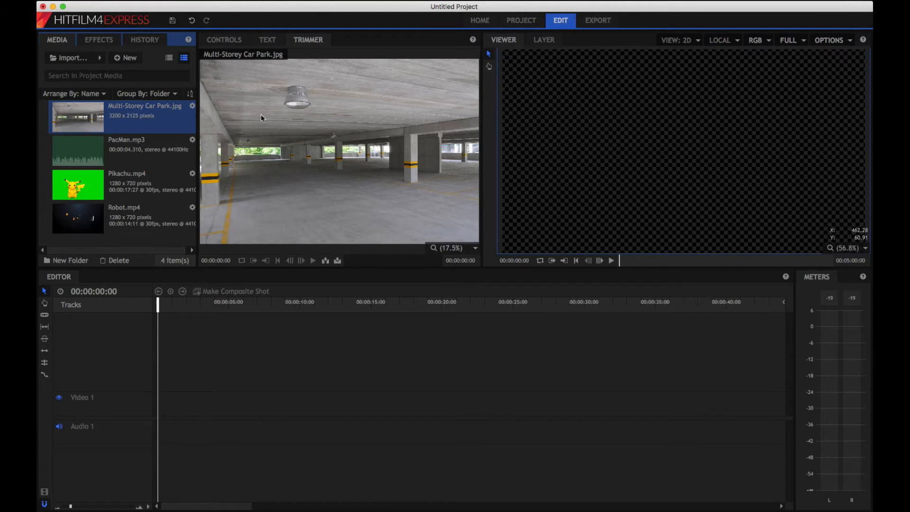
pyautogui.click(82, 187)
pyautogui.click(86, 209)
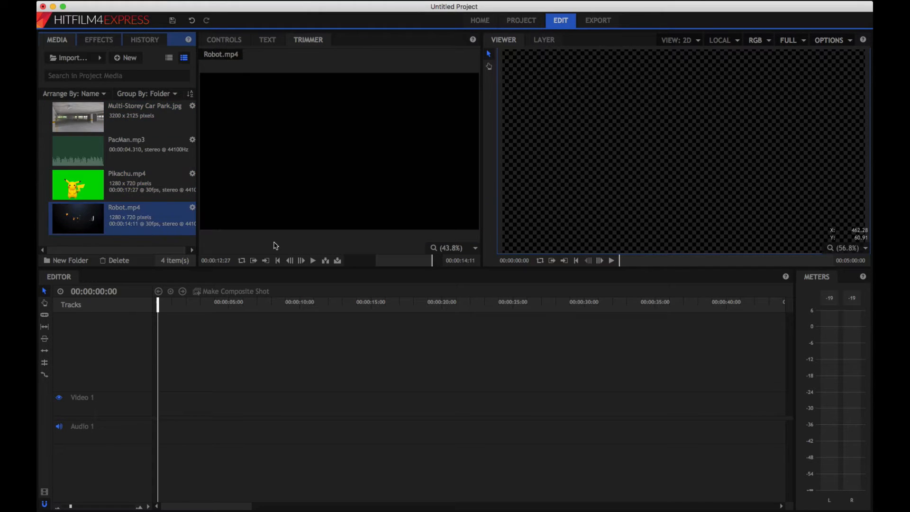
pyautogui.click(396, 261)
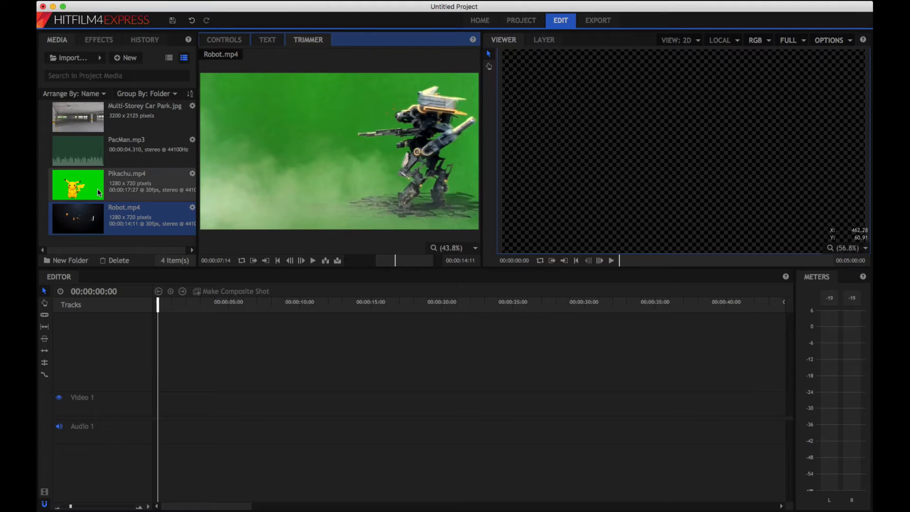
# Place Multi-Storey Car Park.jpg at the start of the Video 1 track and extend the clip to about 7 seconds.
pyautogui.click(85, 118)
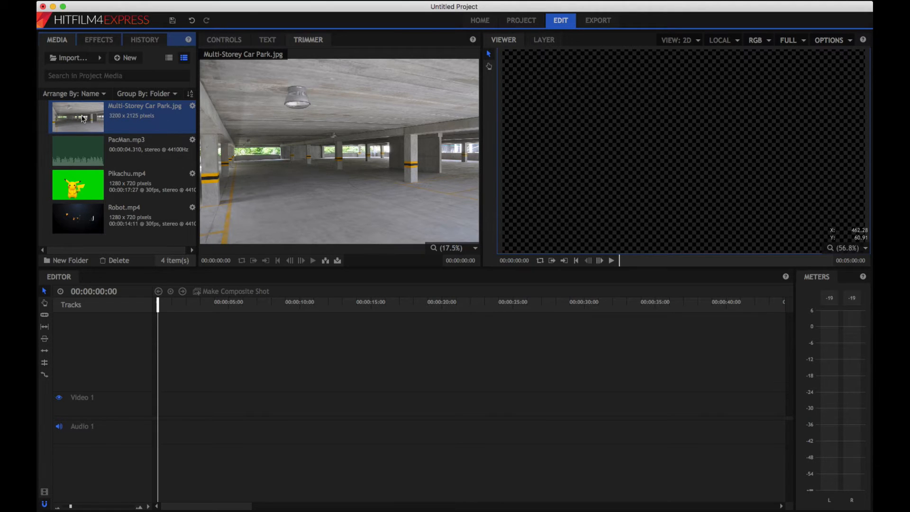
pyautogui.moveTo(82, 119); pyautogui.dragTo(164, 407)
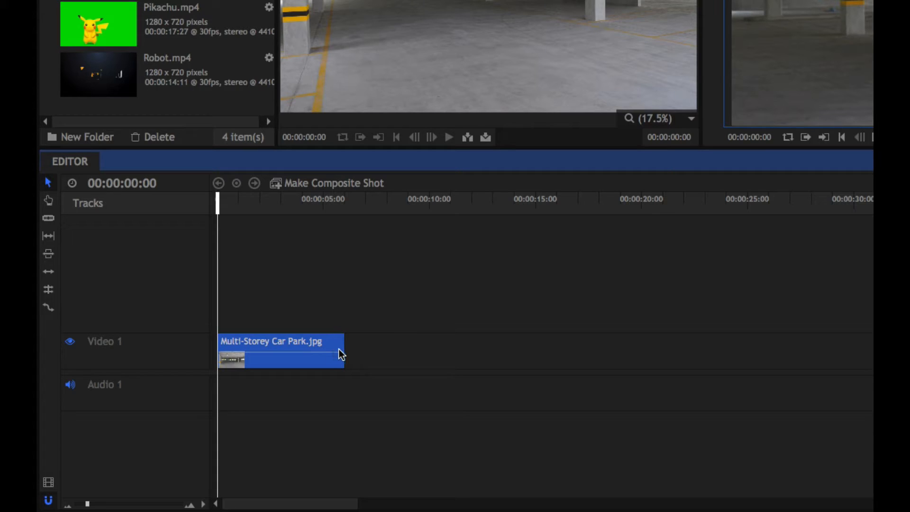
pyautogui.moveTo(346, 350); pyautogui.dragTo(369, 359)
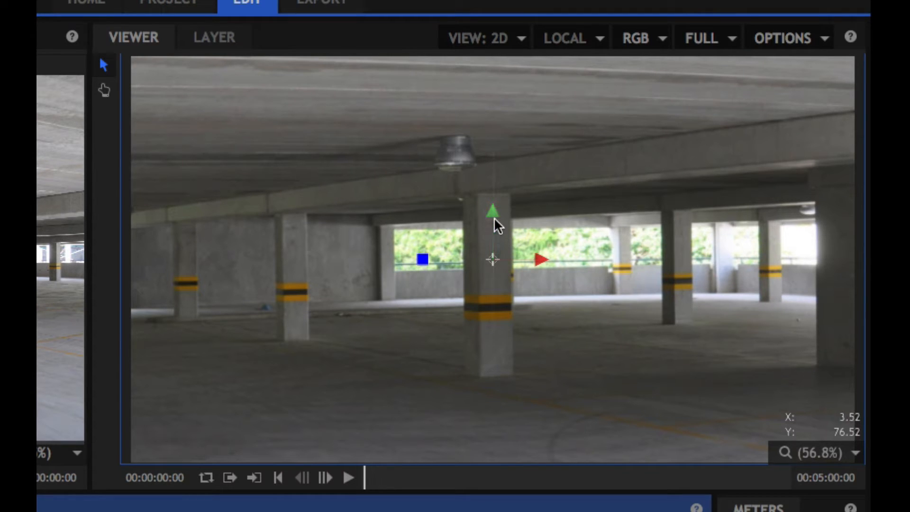
# Reposition the car park image freehand in the viewer to about -40.4, -36.9.
pyautogui.moveTo(492, 214); pyautogui.dragTo(435, 235)
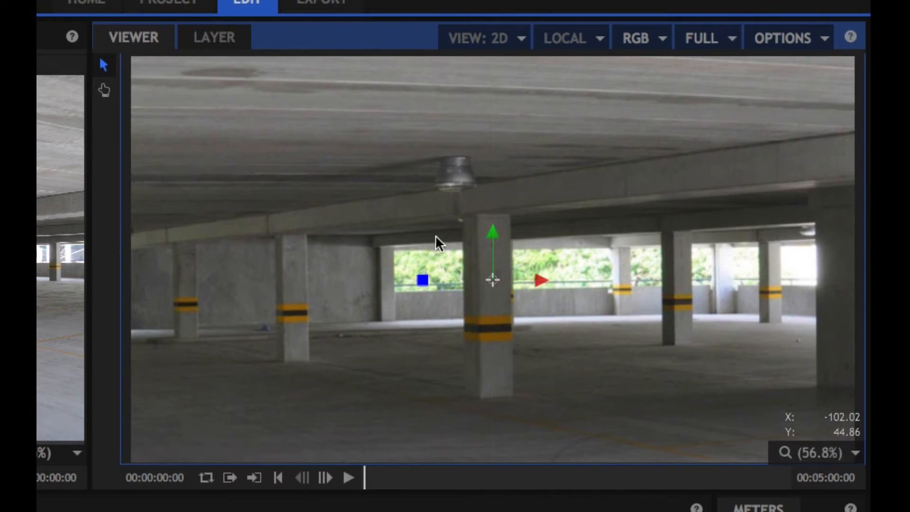
pyautogui.moveTo(539, 280); pyautogui.dragTo(516, 284)
pyautogui.moveTo(410, 285)
pyautogui.mouseDown()
pyautogui.moveTo(398, 284)
pyautogui.moveTo(442, 345)
pyautogui.moveTo(389, 308)
pyautogui.moveTo(399, 284)
pyautogui.mouseUp()
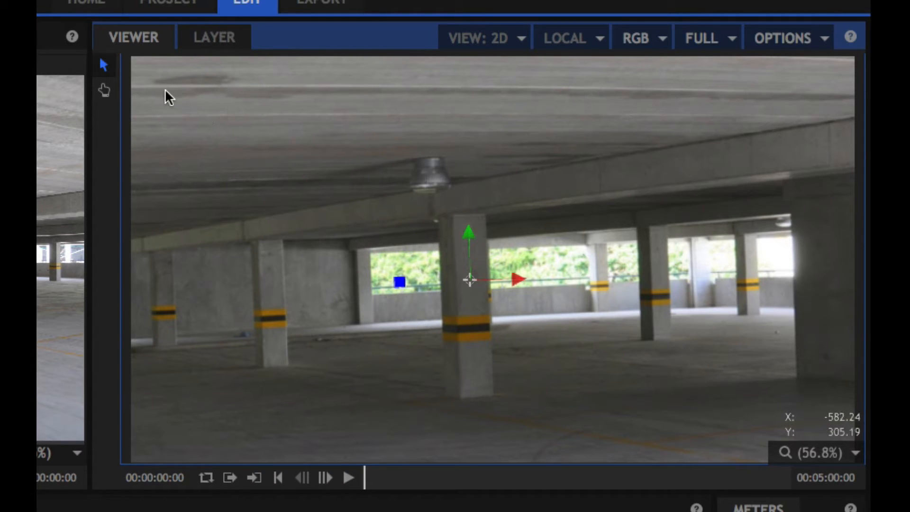
pyautogui.moveTo(166, 86); pyautogui.dragTo(350, 211)
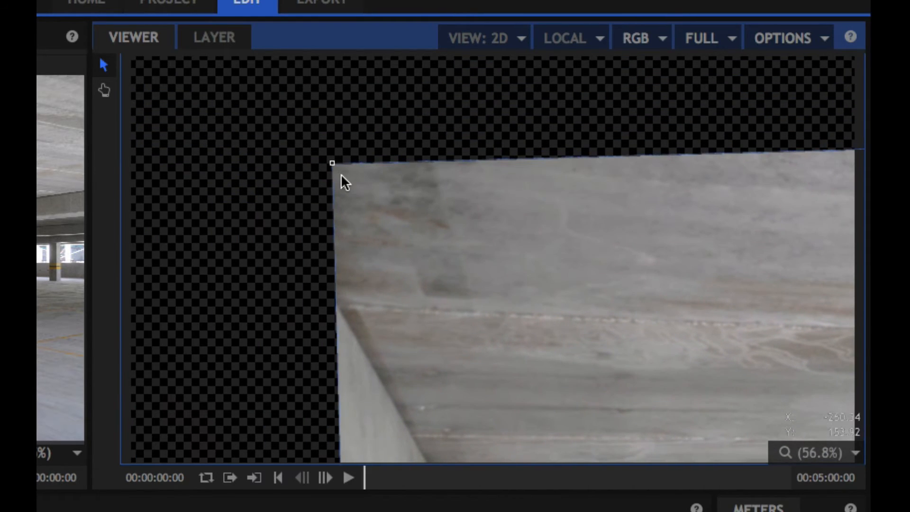
pyautogui.moveTo(333, 166); pyautogui.dragTo(365, 209)
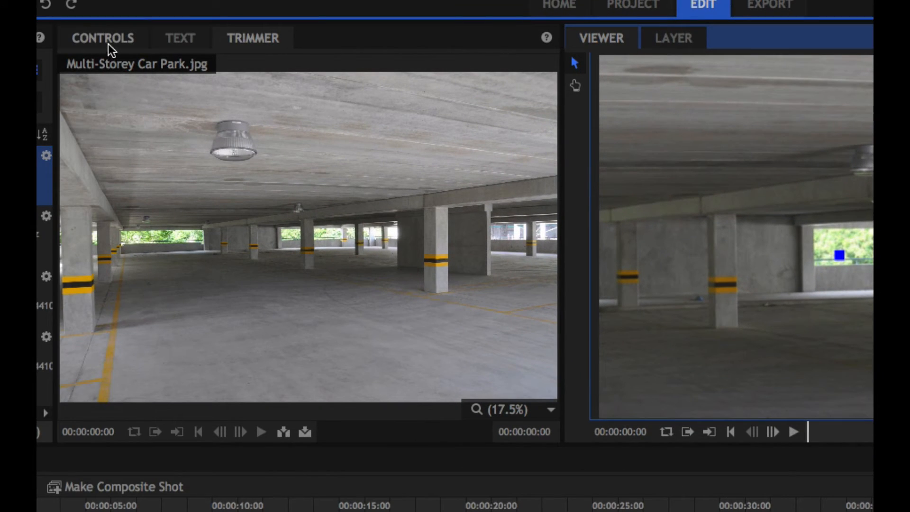
# Scale the car park image down to 43% and position it at about -3.5, 91.4 to fill the frame.
pyautogui.click(104, 41)
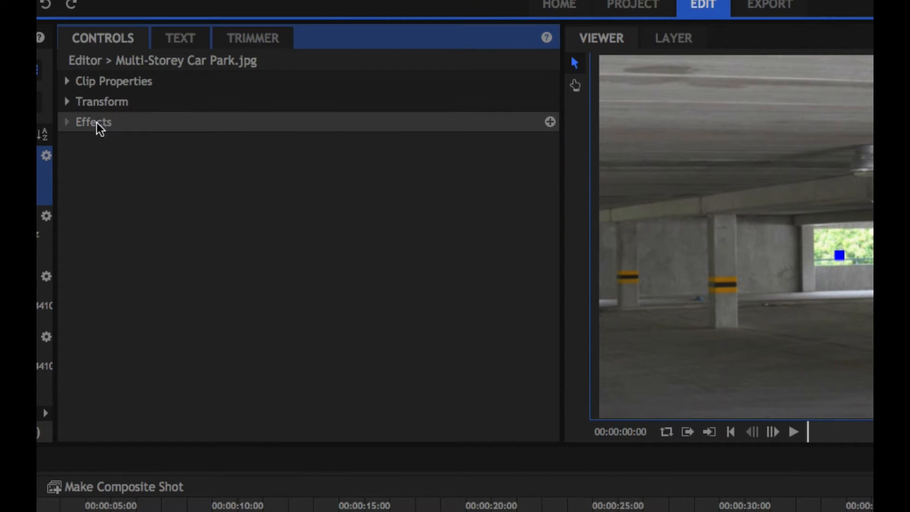
pyautogui.click(66, 103)
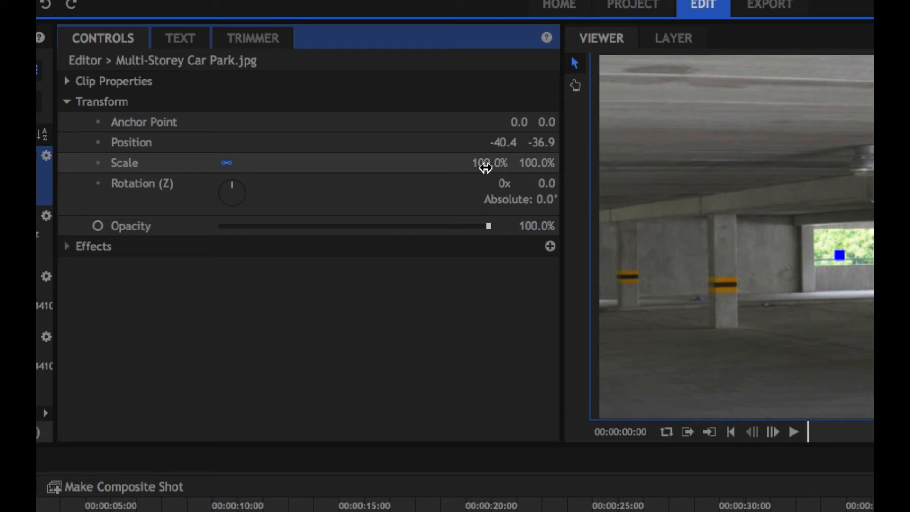
pyautogui.moveTo(486, 167); pyautogui.dragTo(432, 167)
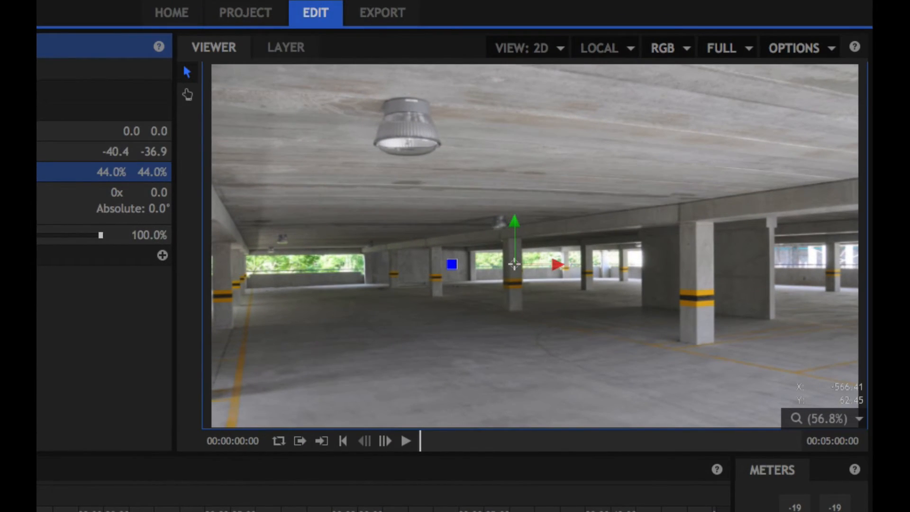
pyautogui.moveTo(142, 172); pyautogui.dragTo(139, 172)
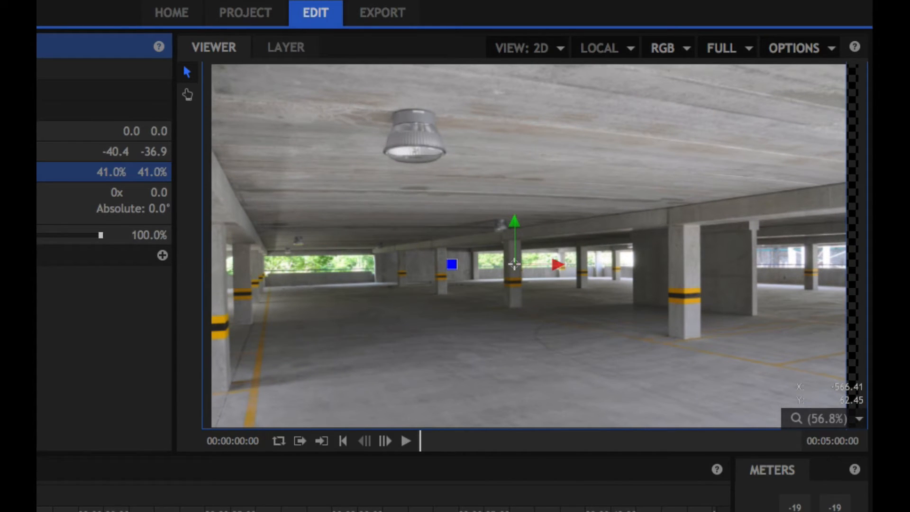
pyautogui.moveTo(359, 292); pyautogui.dragTo(396, 252)
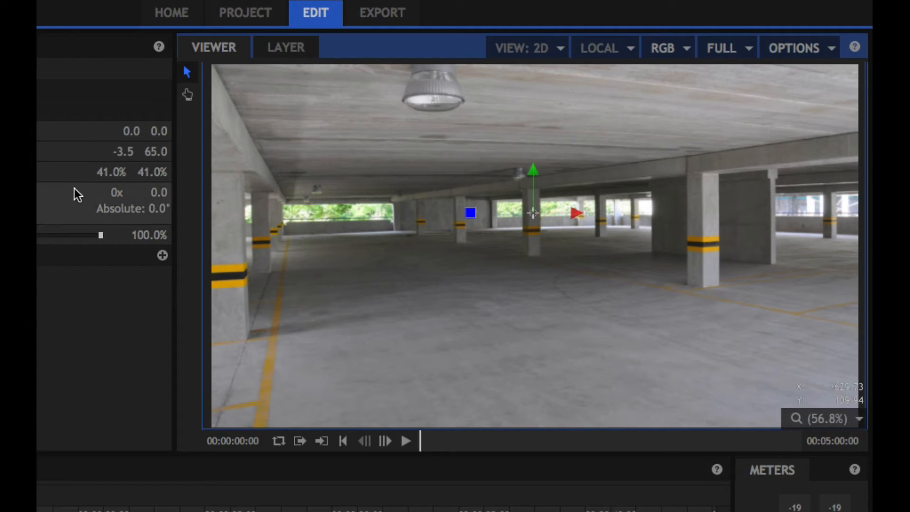
pyautogui.click(109, 179)
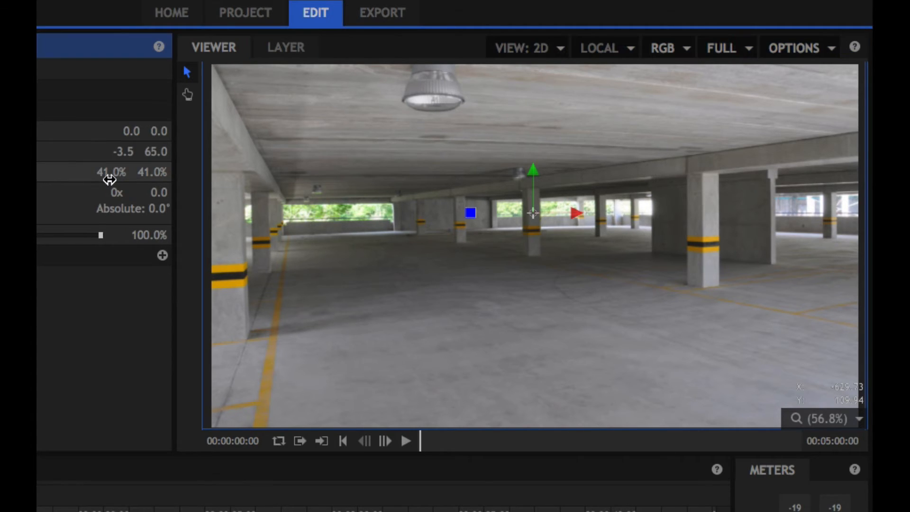
pyautogui.moveTo(104, 177)
pyautogui.mouseDown()
pyautogui.moveTo(95, 177)
pyautogui.moveTo(104, 177)
pyautogui.mouseUp()
pyautogui.moveTo(398, 319); pyautogui.dragTo(397, 304)
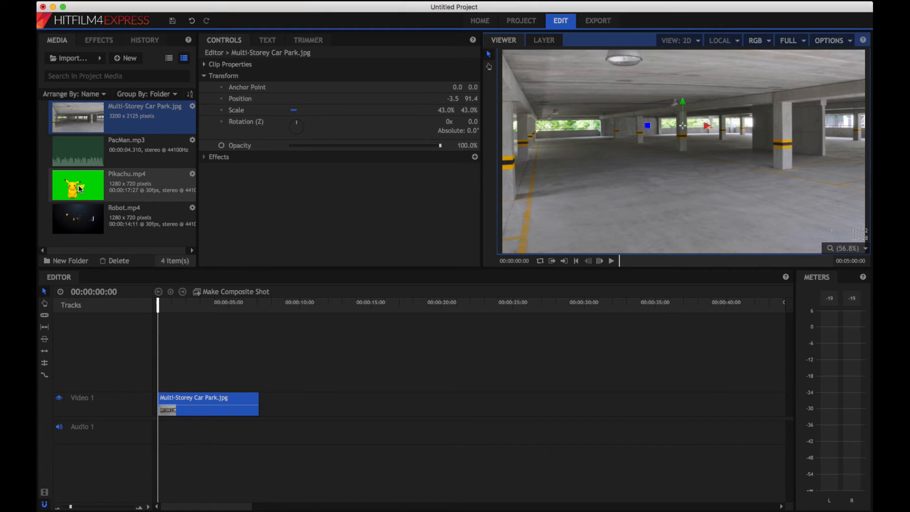
# Place Pikachu.mp4 on a new video track above the car park image, starting at 00:00:00:00.
pyautogui.moveTo(78, 185); pyautogui.dragTo(239, 377)
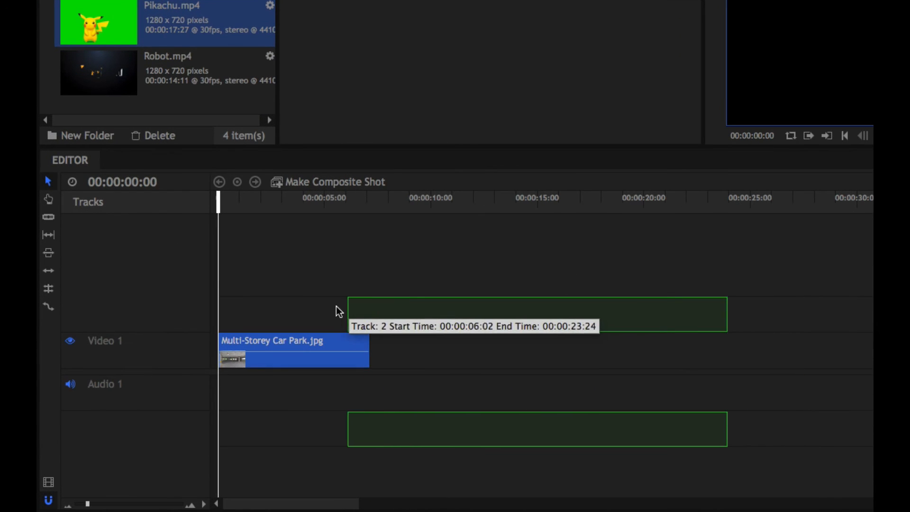
pyautogui.moveTo(339, 311); pyautogui.dragTo(383, 351)
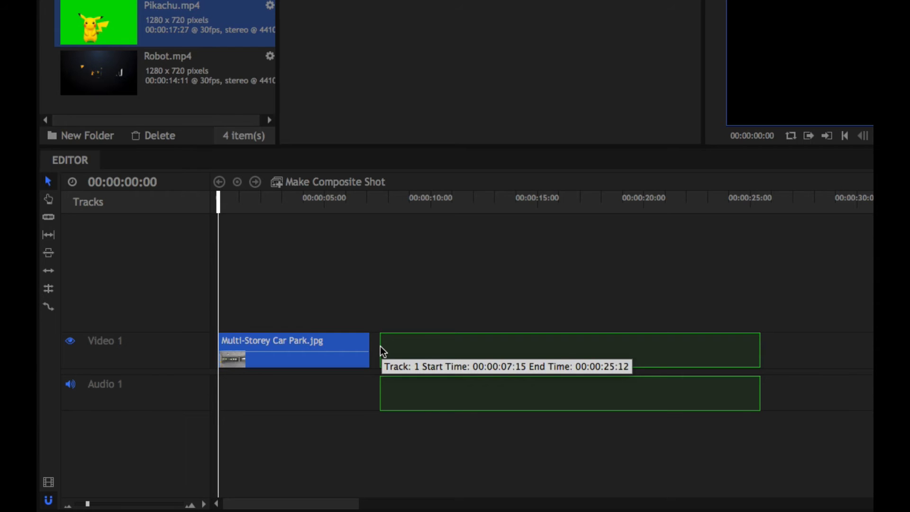
pyautogui.moveTo(383, 352); pyautogui.dragTo(323, 310)
pyautogui.moveTo(290, 311); pyautogui.dragTo(223, 311)
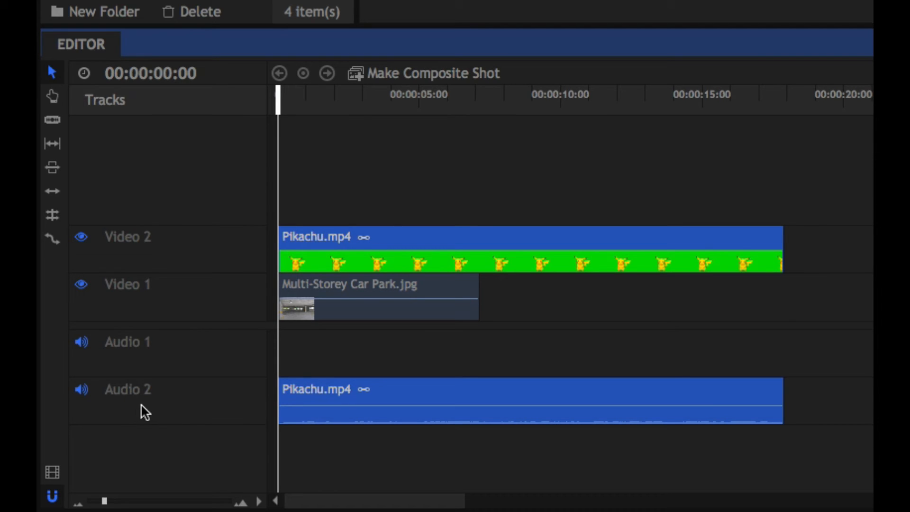
# Delete the empty Audio 1 track and rename the Video 2 track as Pikachu.
pyautogui.rightClick(148, 356)
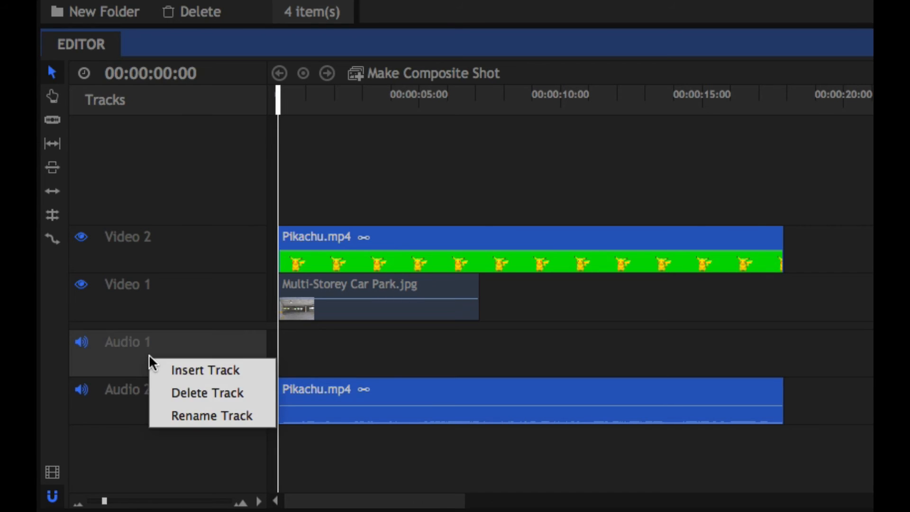
pyautogui.click(207, 393)
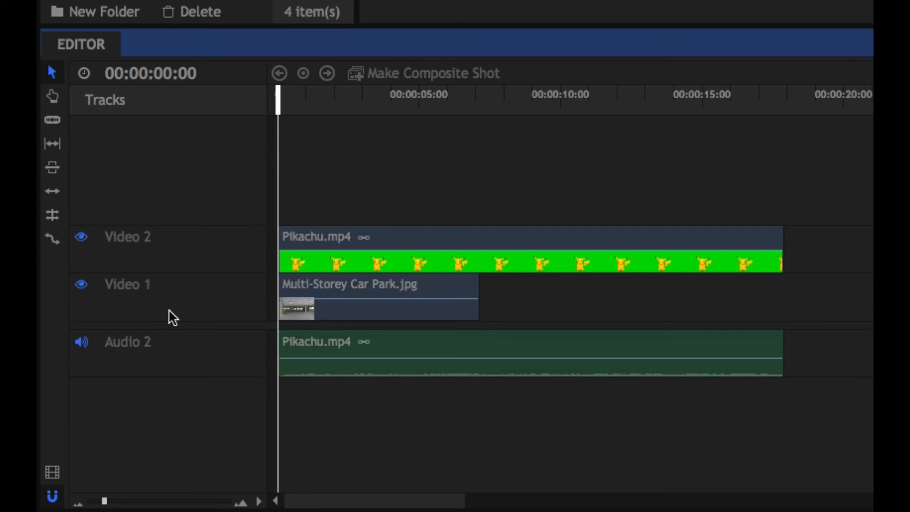
pyautogui.rightClick(140, 244)
pyautogui.click(199, 299)
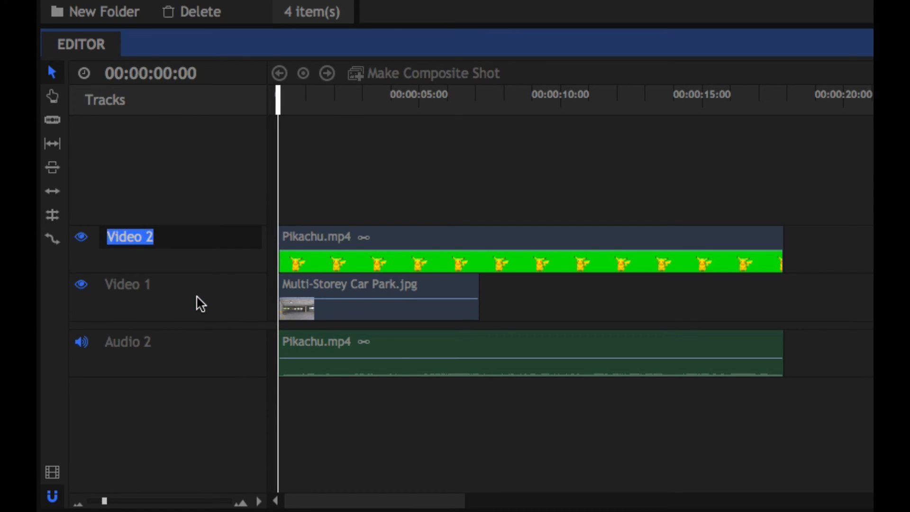
pyautogui.write('Pikachu')
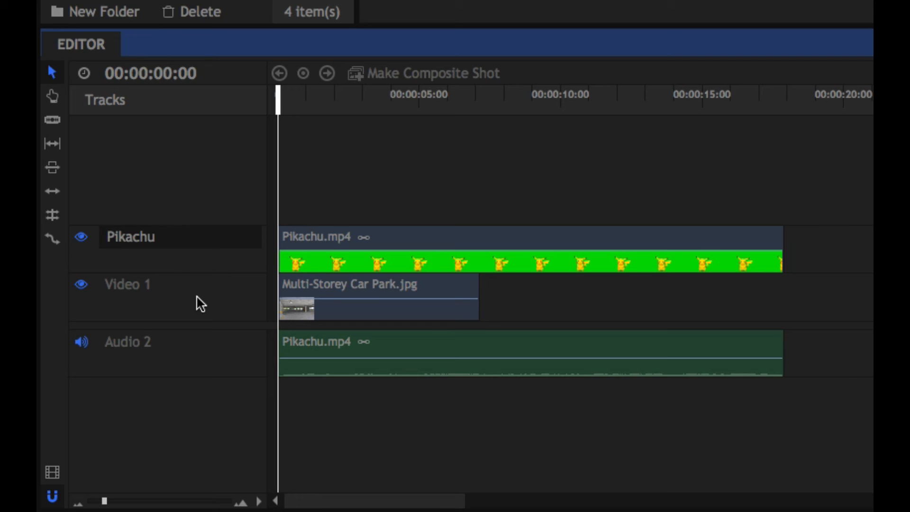
pyautogui.press('Return')
# Rename the Video 1 track holding the car park image as Background.
pyautogui.rightClick(160, 298)
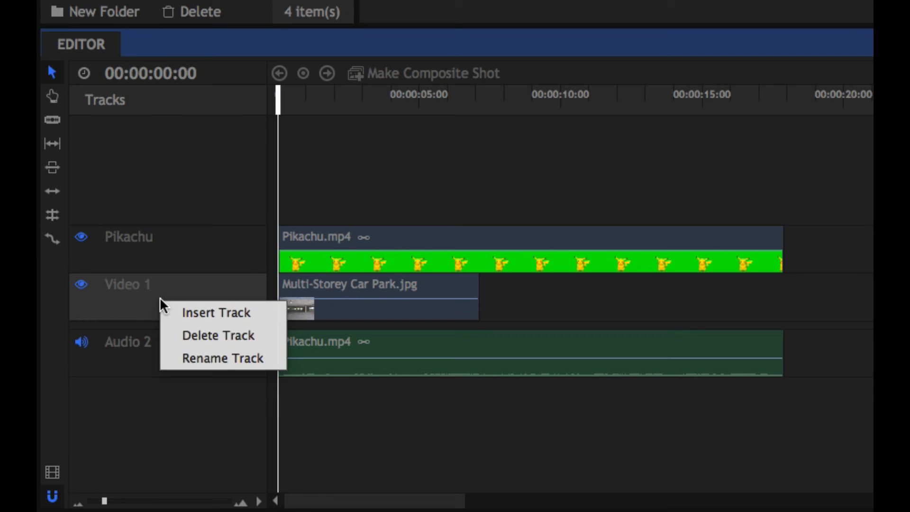
pyautogui.click(210, 351)
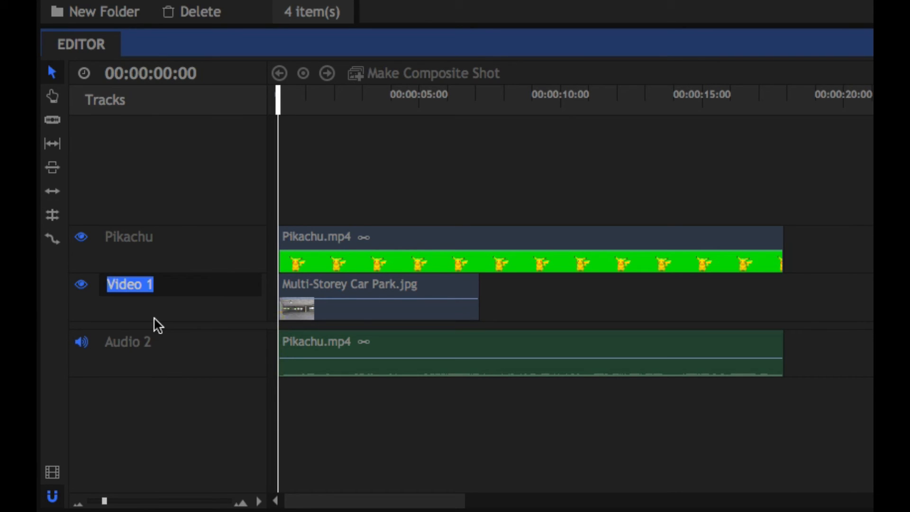
pyautogui.write('Back')
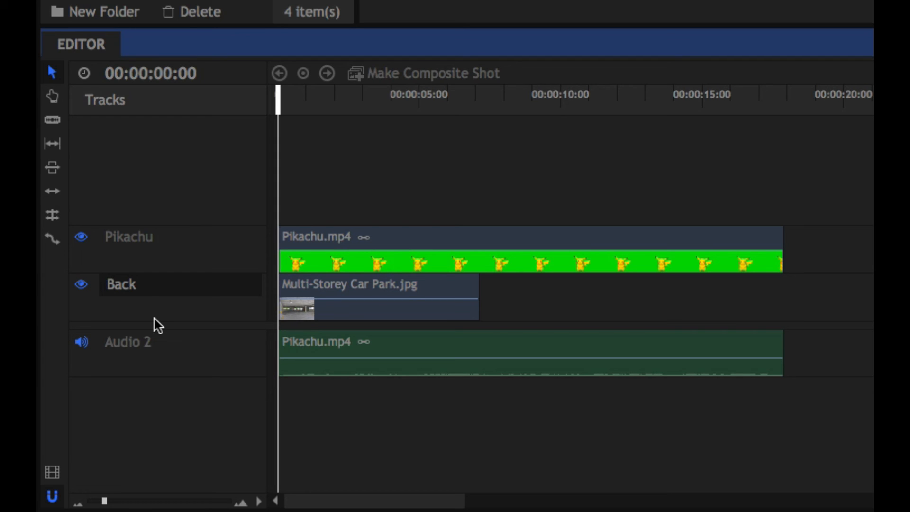
pyautogui.write('ground')
pyautogui.press('Return')
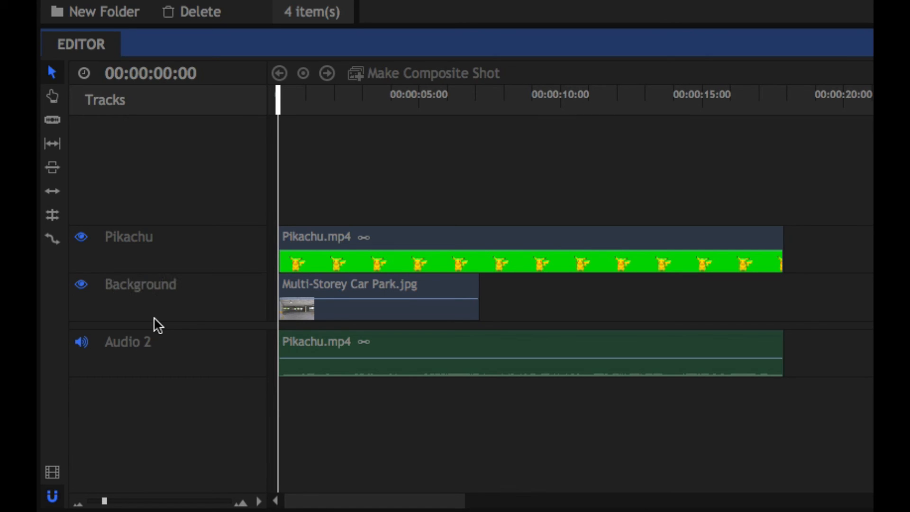
# Rename the Audio 2 track as Pokemon Music.
pyautogui.rightClick(144, 344)
pyautogui.click(177, 403)
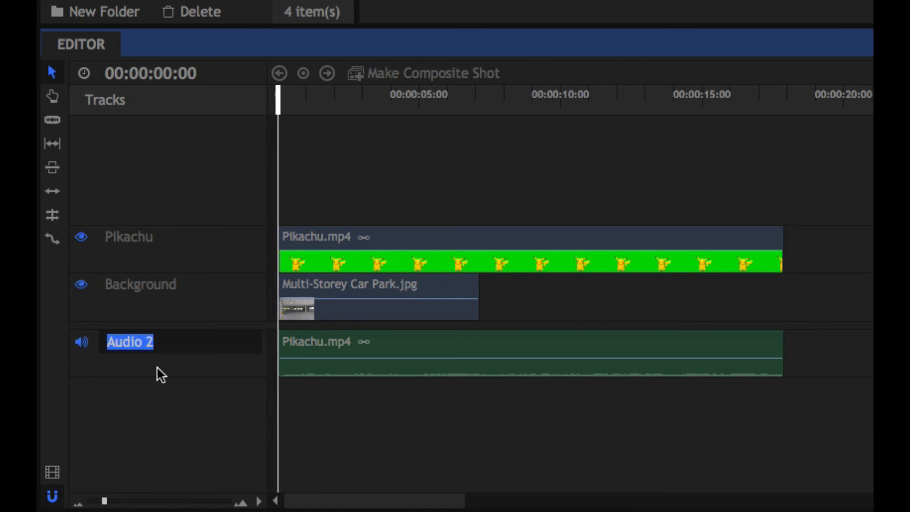
pyautogui.write('Pik')
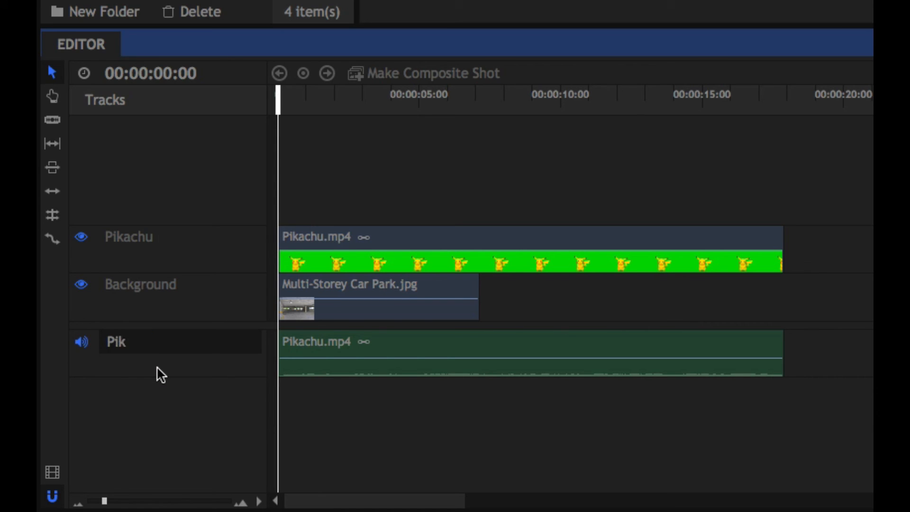
pyautogui.press('BackSpace')
pyautogui.press('BackSpace')
pyautogui.write('okemon Music')
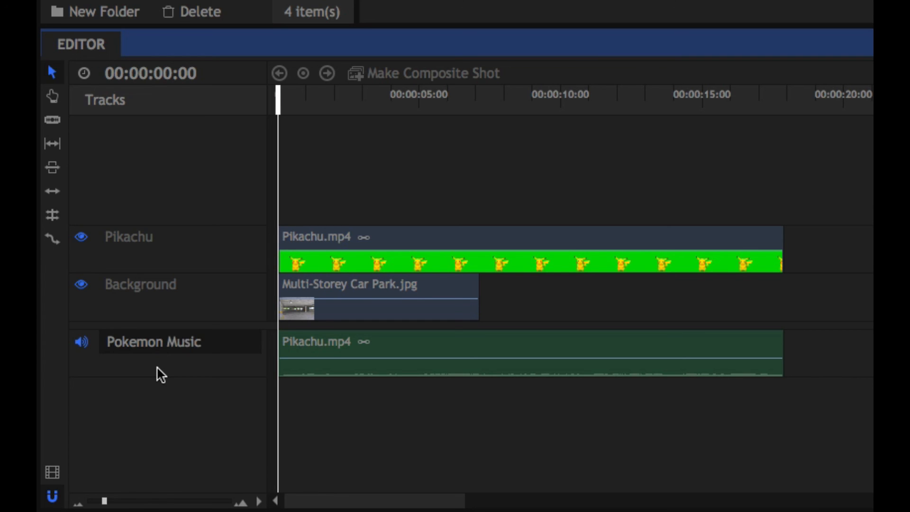
pyautogui.press('Return')
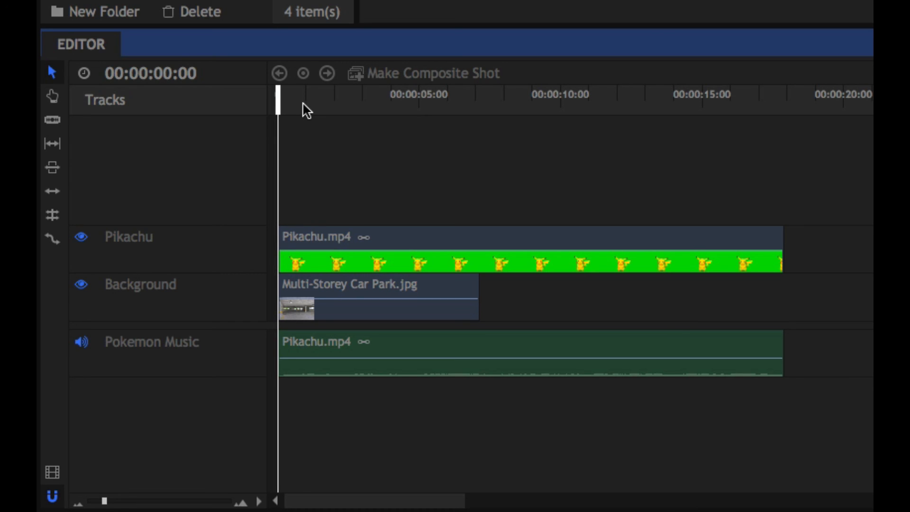
# Move the playhead to 00:00:02:24 and extend the car park clip on the Background track to the end of Pikachu.mp4.
pyautogui.press('space')
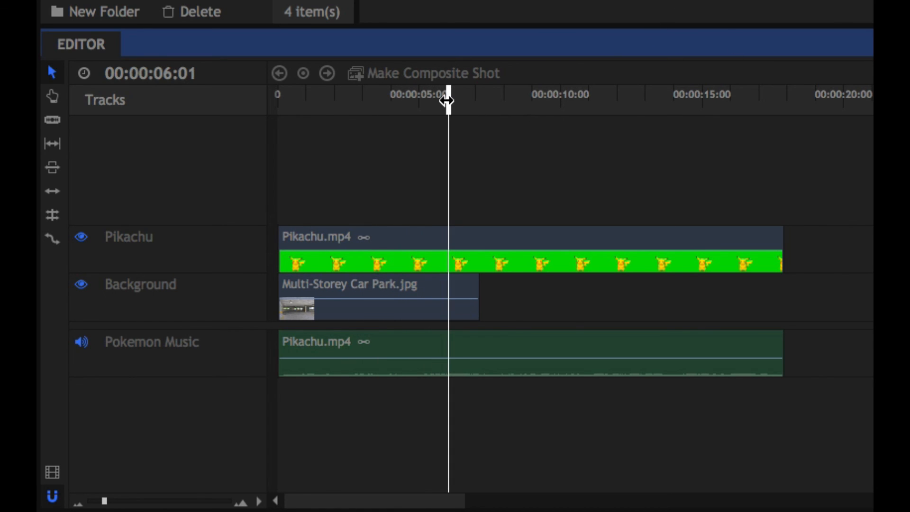
pyautogui.moveTo(446, 101); pyautogui.dragTo(358, 95)
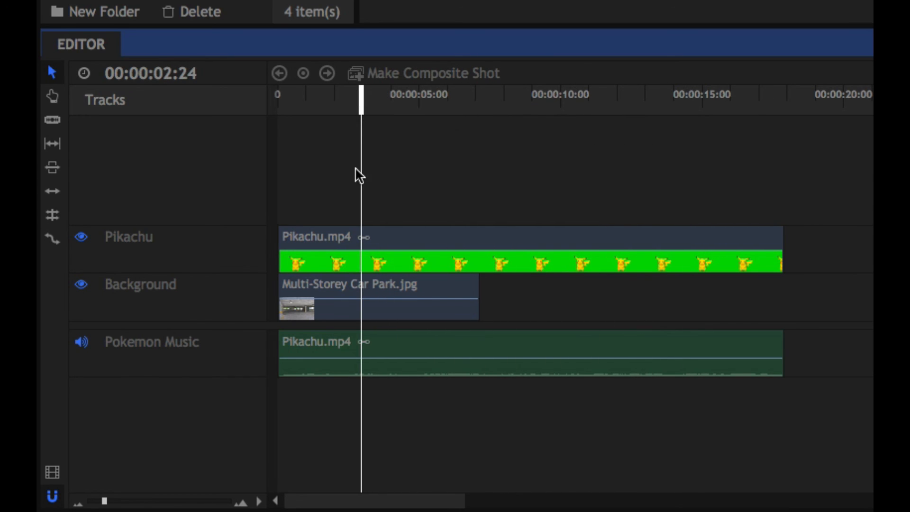
pyautogui.click(417, 290)
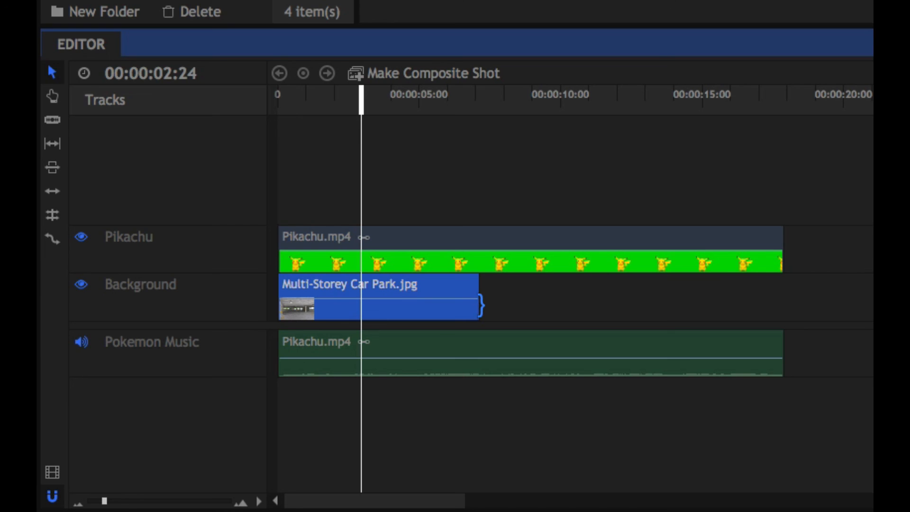
pyautogui.moveTo(480, 306); pyautogui.dragTo(775, 304)
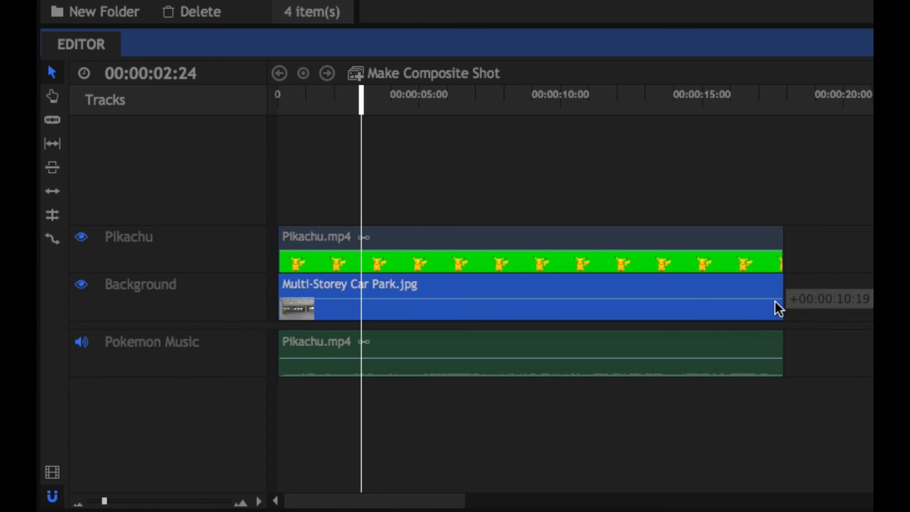